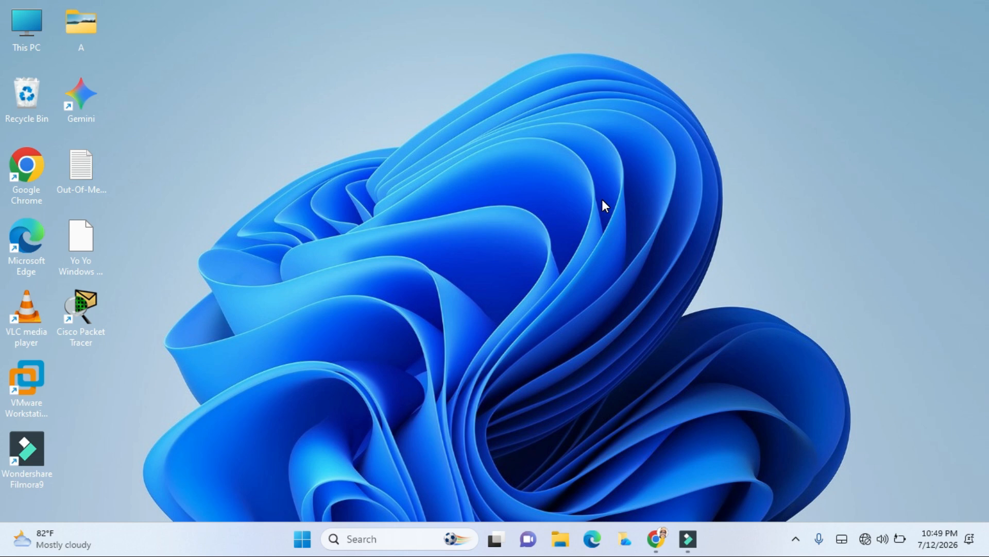
# Step: Switch to Chrome and search Google for "windows 11 iso file download"
pyautogui.click(655, 538)
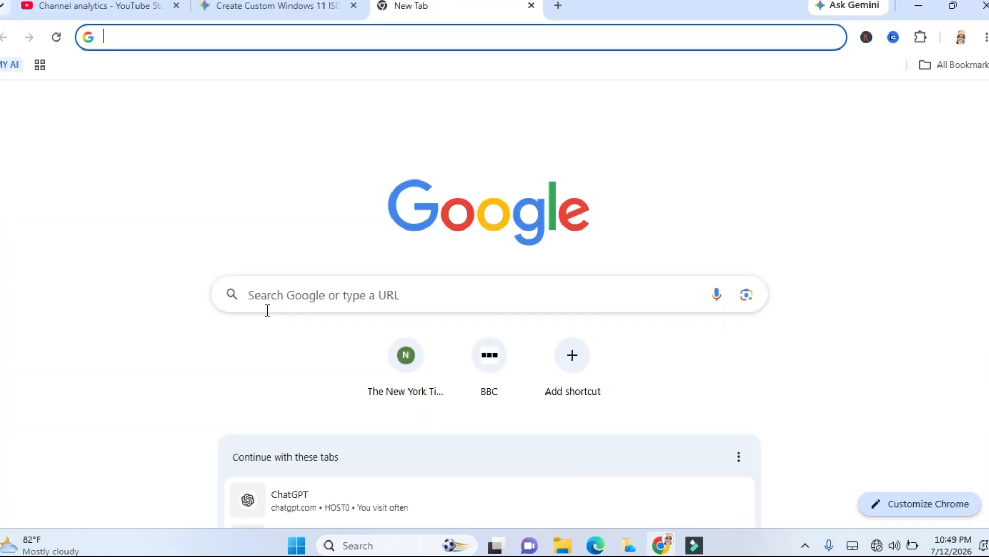
pyautogui.click(301, 293)
pyautogui.write('wi')
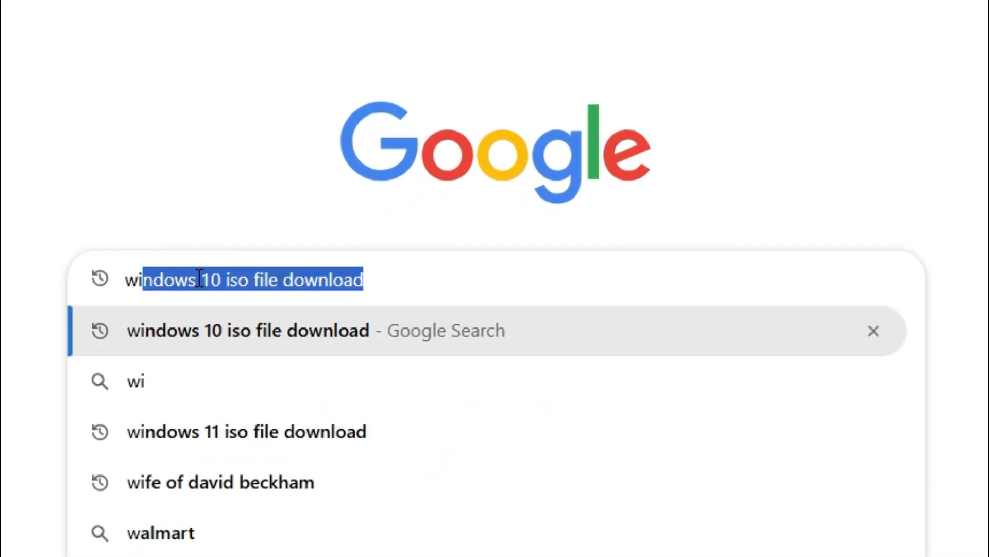
pyautogui.write('ndows 11')
pyautogui.press('Right')
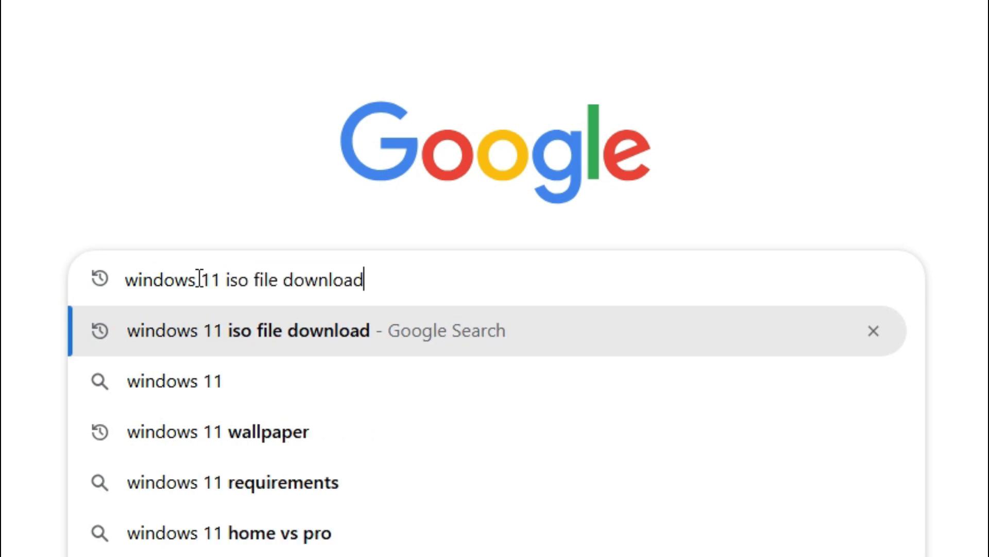
pyautogui.press('Return')
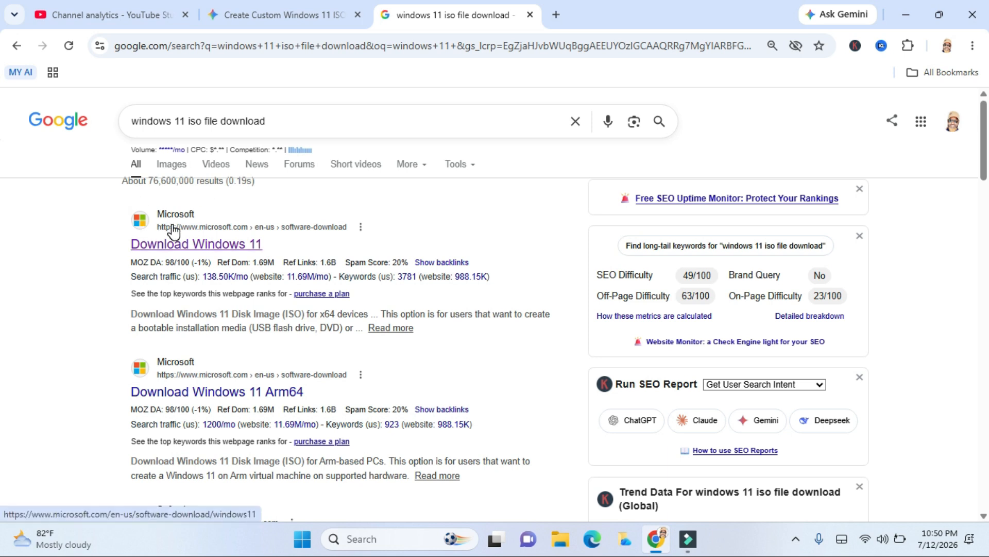
# Step: On Microsoft's Download Windows 11 page, choose and confirm Windows 11 (multi-edition ISO for x64 devices)
pyautogui.click(221, 247)
pyautogui.scroll(-5, 2, 254)
pyautogui.scroll(-10, 2, 253)
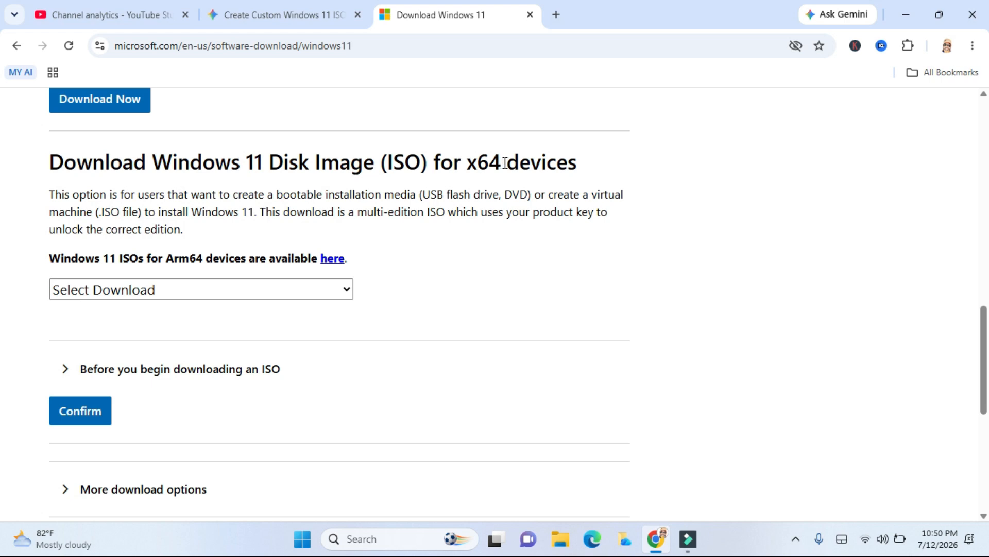
pyautogui.click(131, 285)
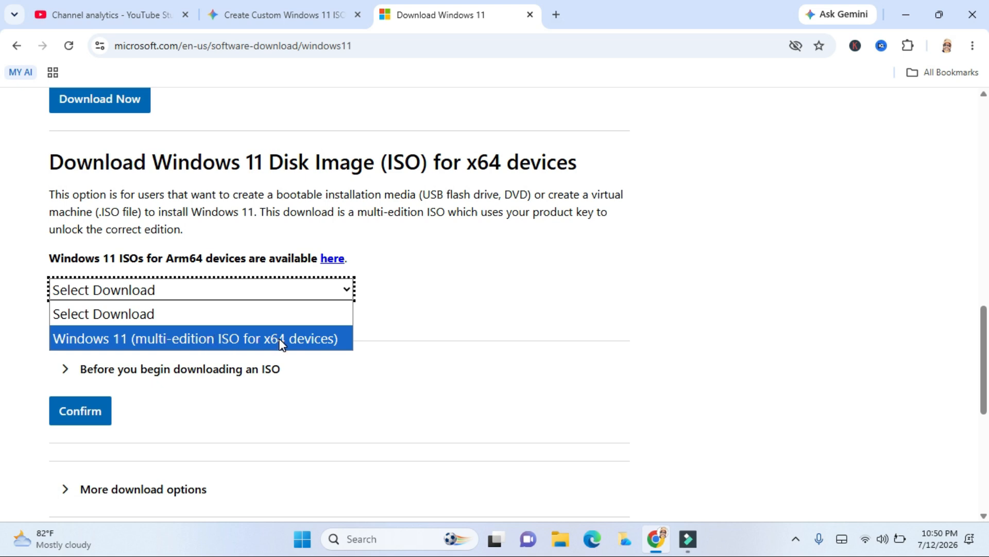
pyautogui.click(292, 338)
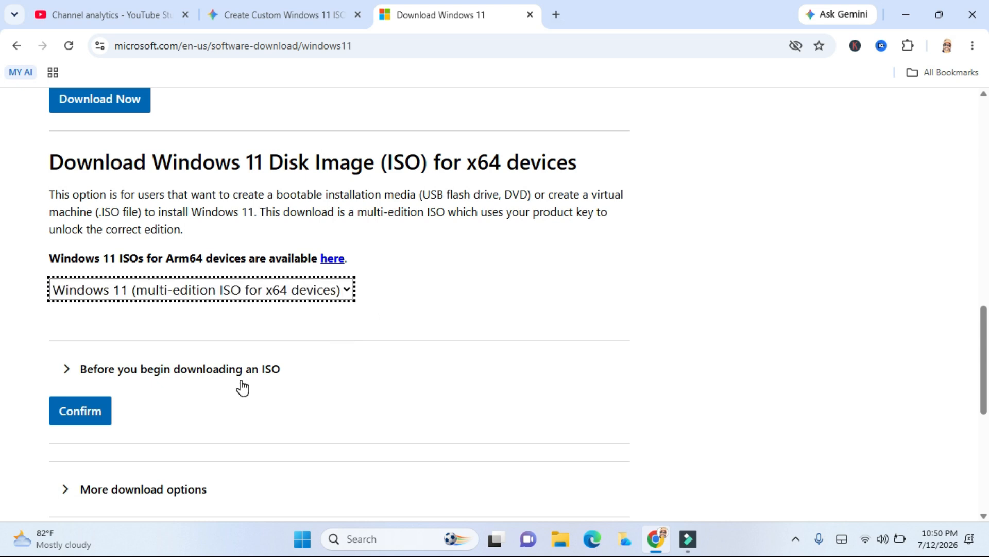
pyautogui.click(89, 412)
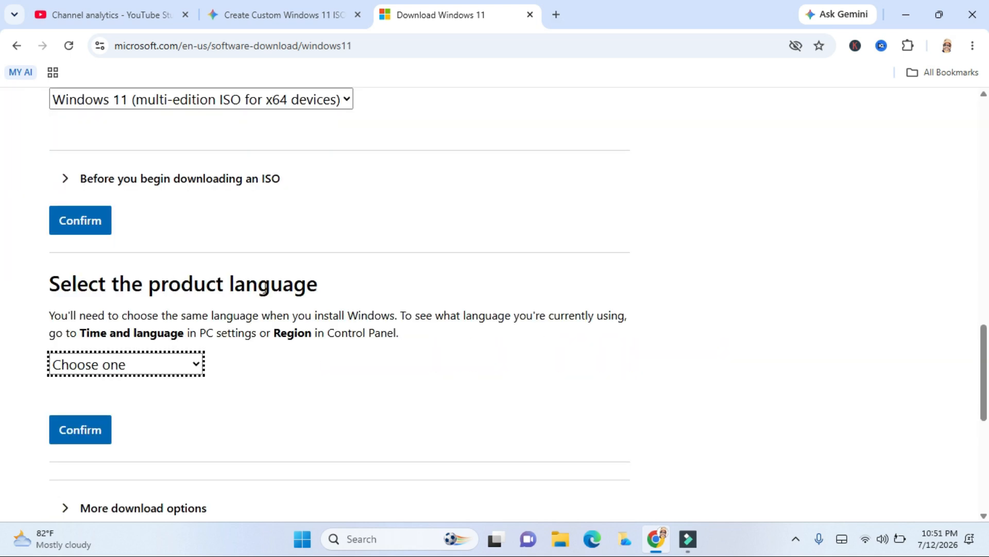
# Step: Confirm English (United States) as the product language and start the 64-bit Windows 11 download
pyautogui.click(196, 368)
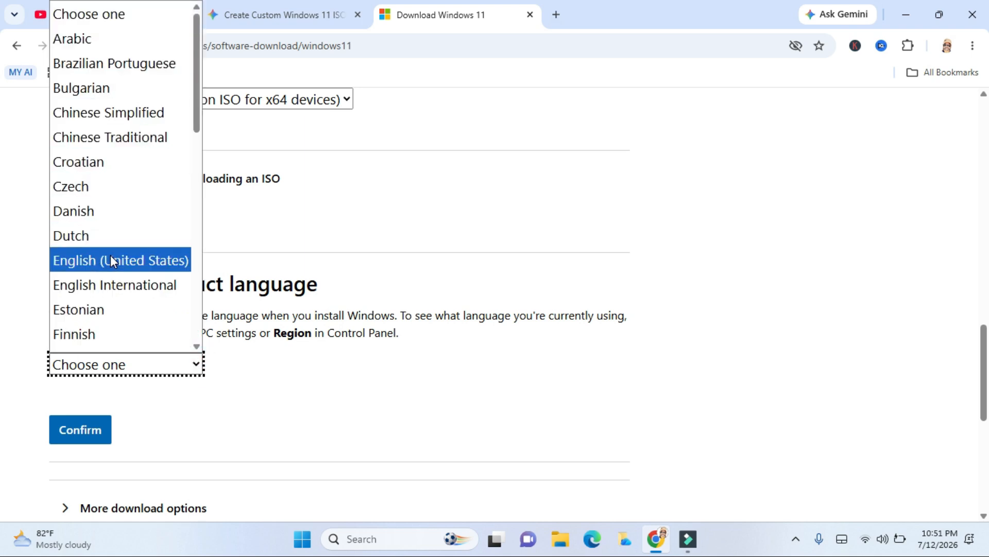
pyautogui.click(133, 258)
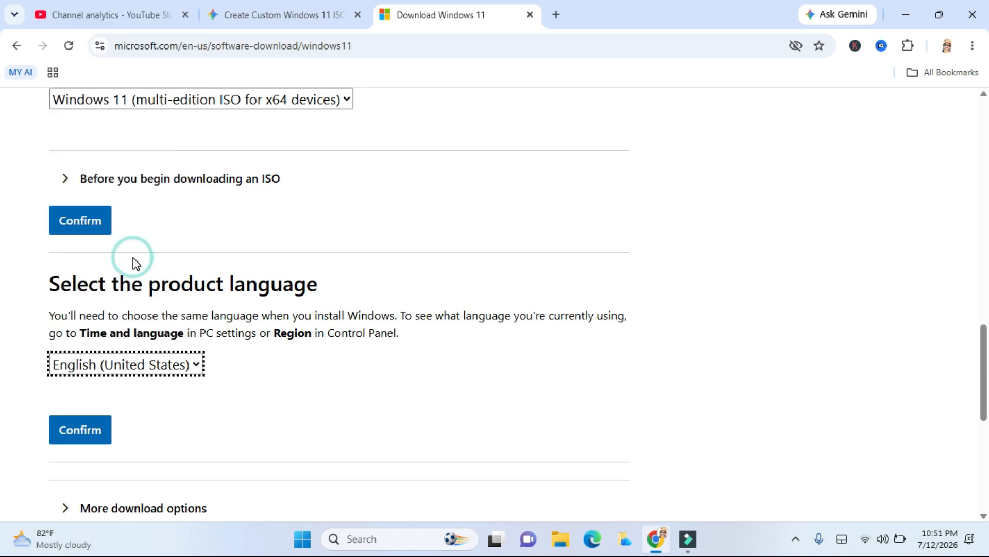
pyautogui.click(86, 435)
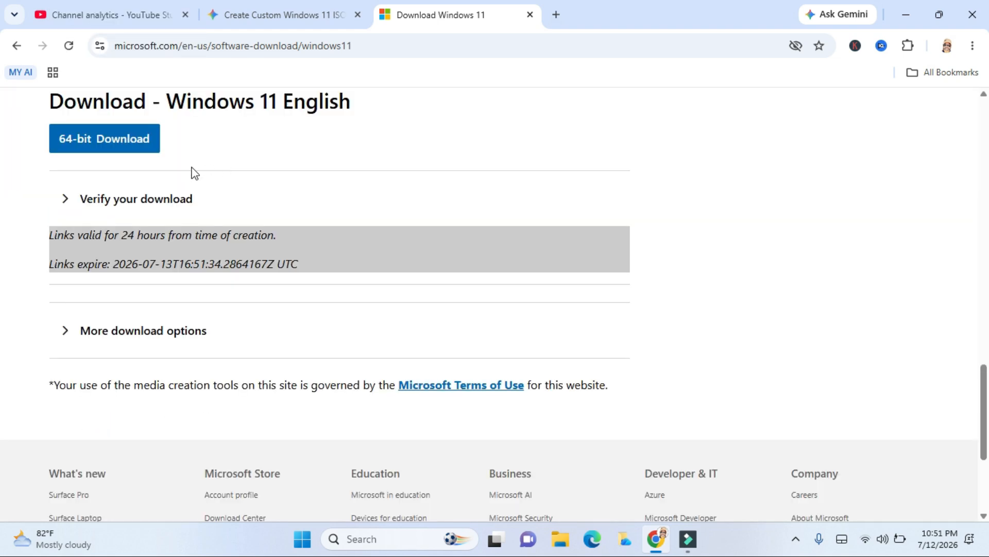
pyautogui.click(114, 146)
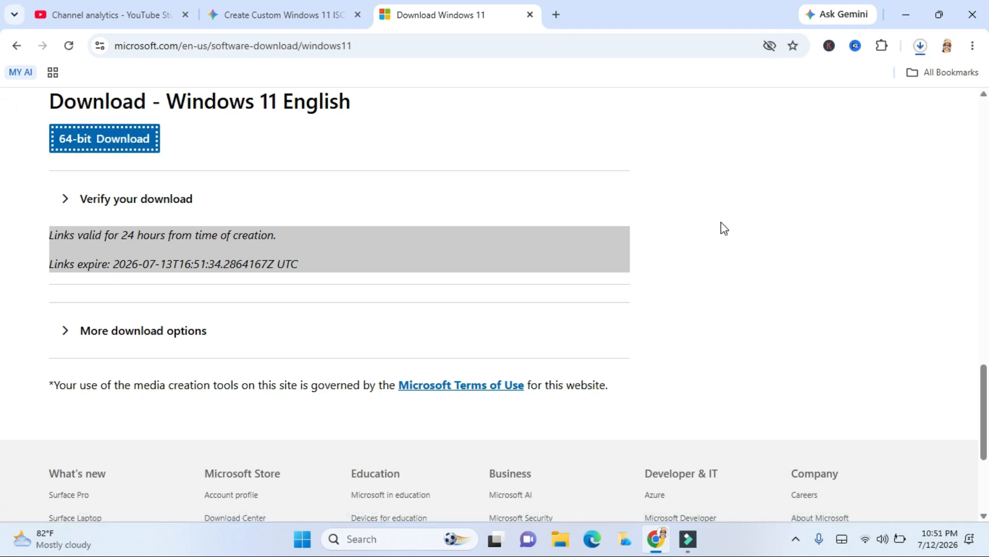
# Step: Search Google for "rufus 4.5 download" in a new browser tab
pyautogui.click(556, 14)
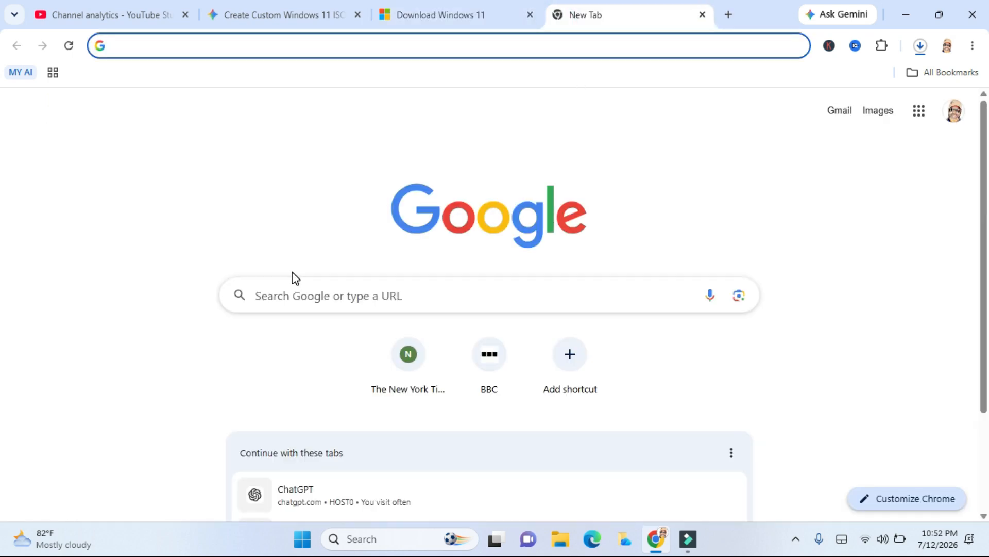
pyautogui.click(294, 295)
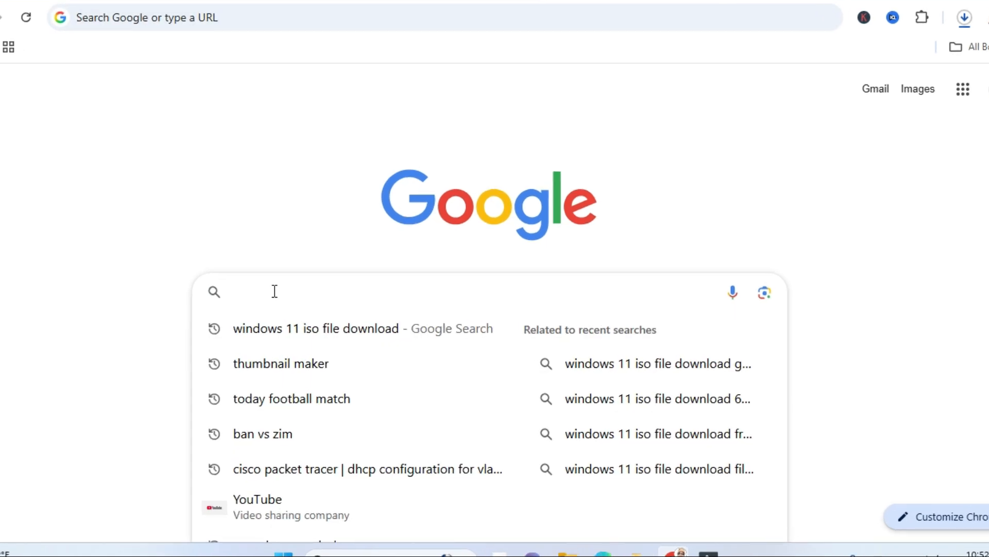
pyautogui.write('rufus 4.5 download')
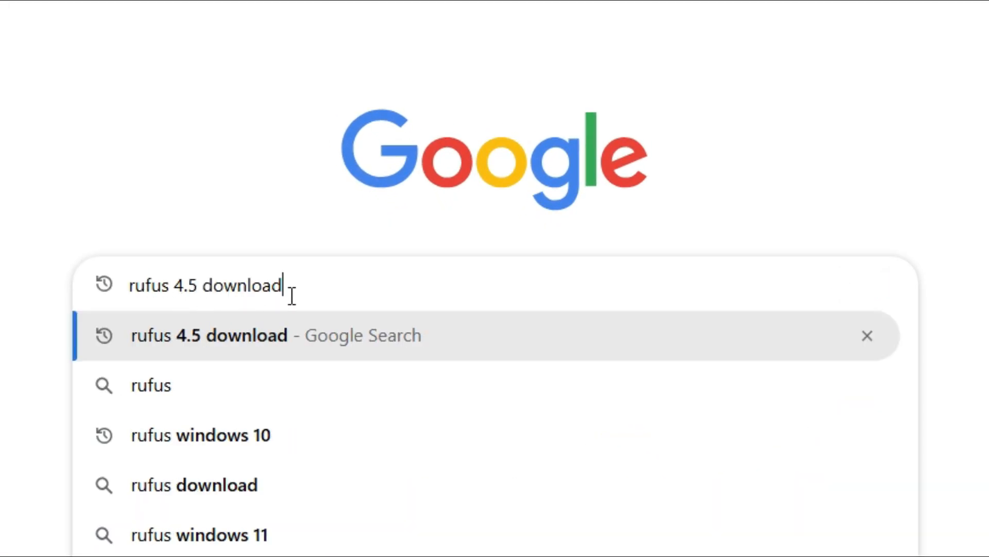
pyautogui.press('Return')
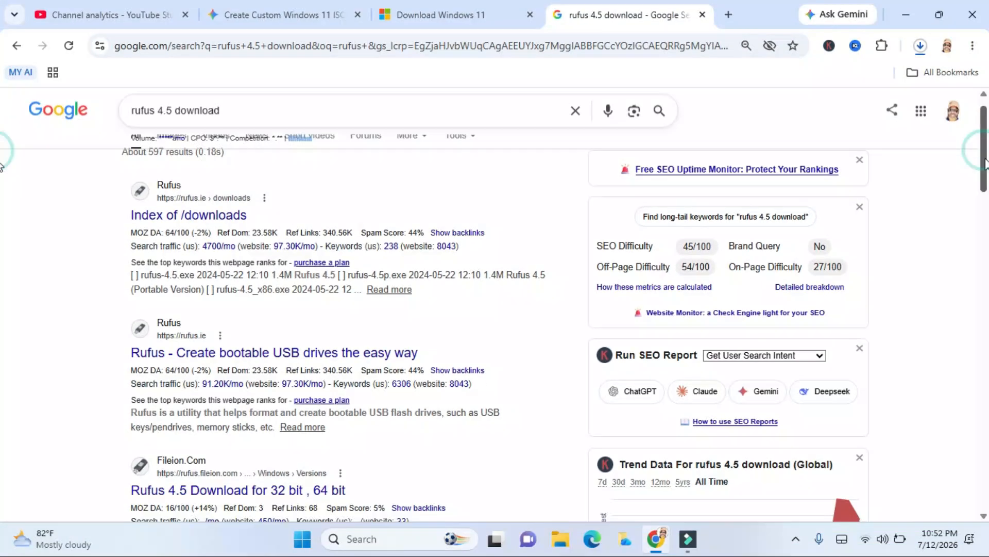
# Step: Open the Fileion result for Rufus 4.5 and download the 64-bit version
pyautogui.scroll(-4, 2, 190)
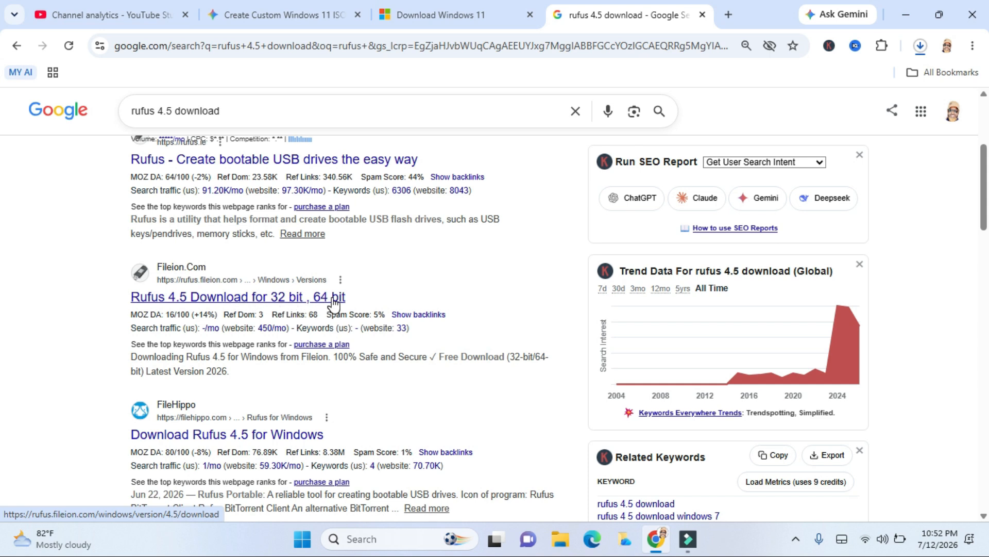
pyautogui.click(211, 301)
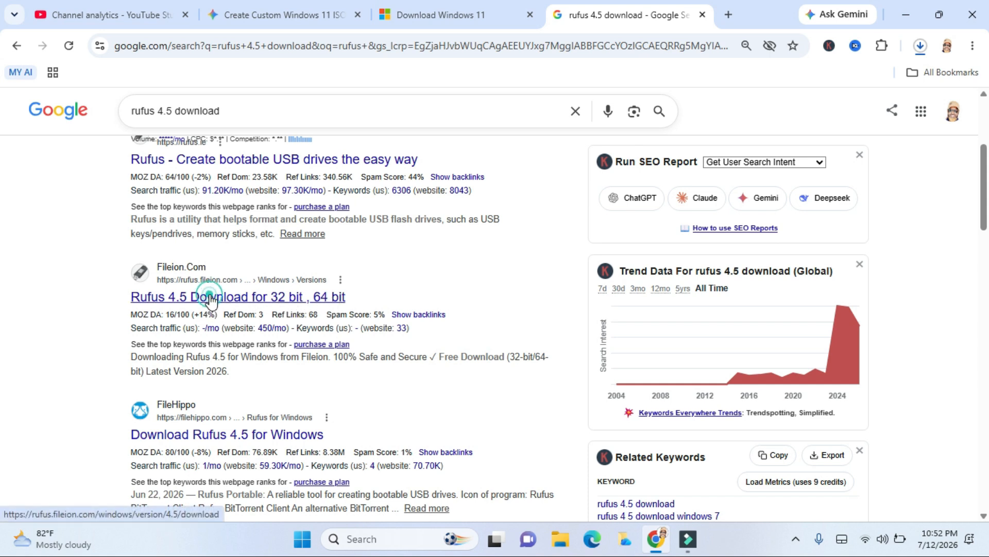
pyautogui.scroll(-5, 983, 139)
pyautogui.moveTo(985, 142); pyautogui.dragTo(984, 147)
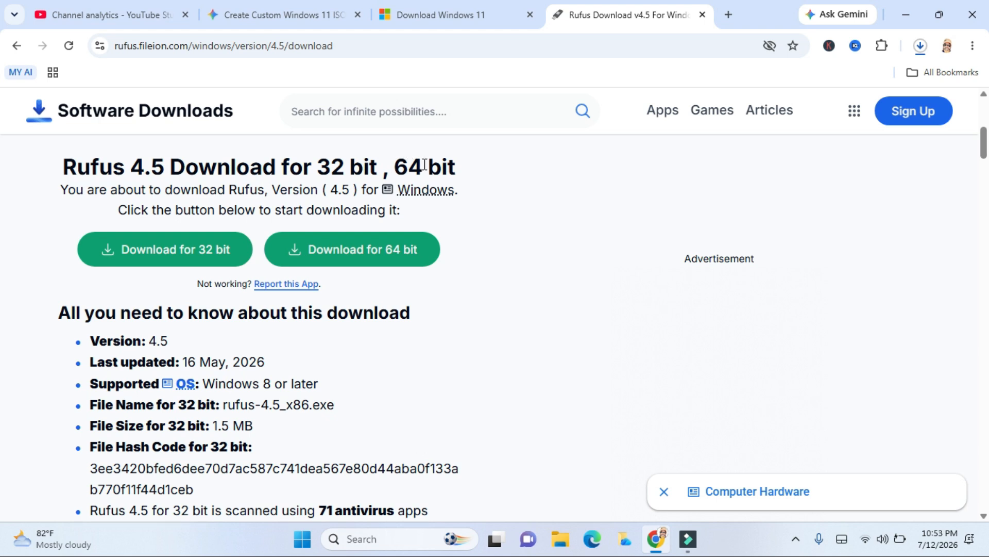
pyautogui.click(354, 253)
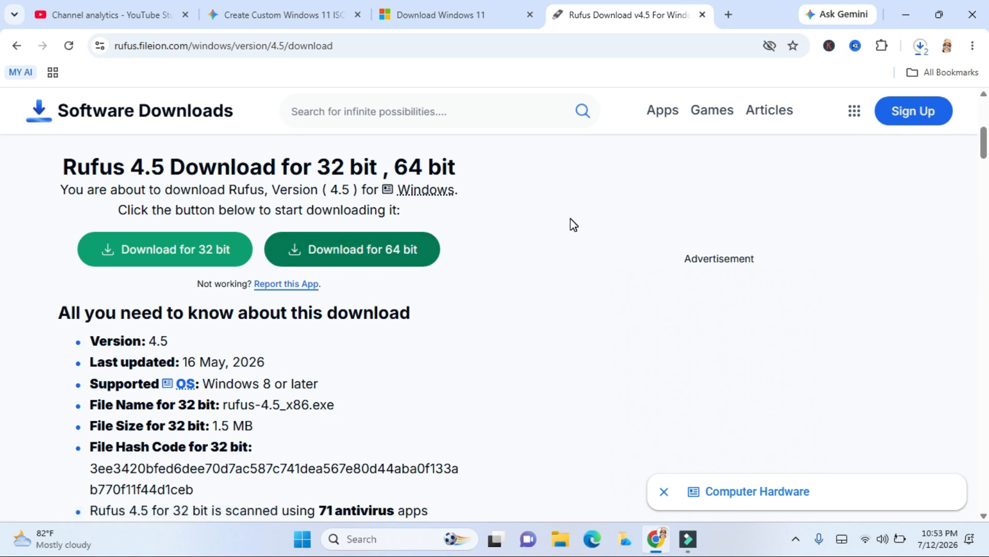
# Step: Run the downloaded rufus-4.5.exe as administrator from its folder, close that folder and minimize the browser
pyautogui.click(922, 47)
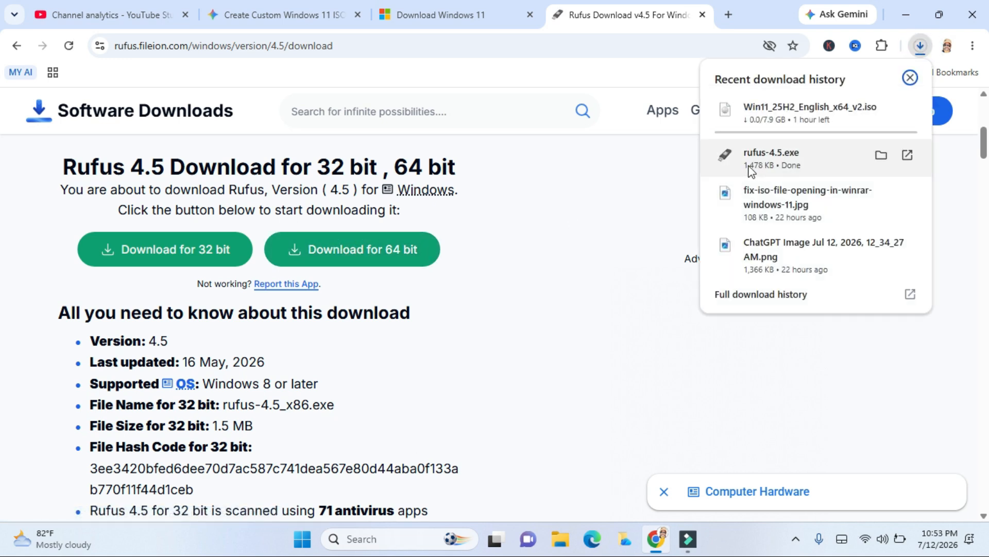
pyautogui.click(881, 156)
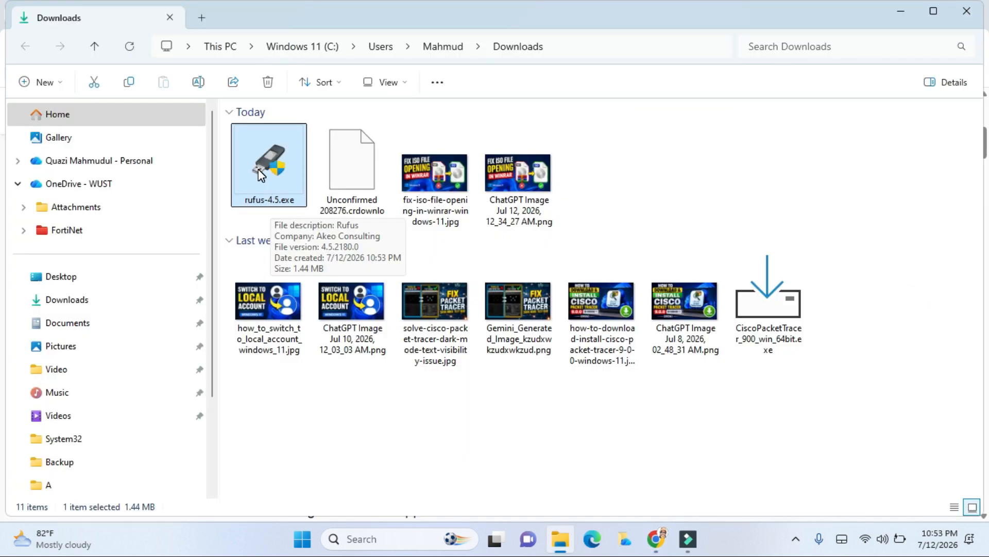
pyautogui.rightClick(261, 176)
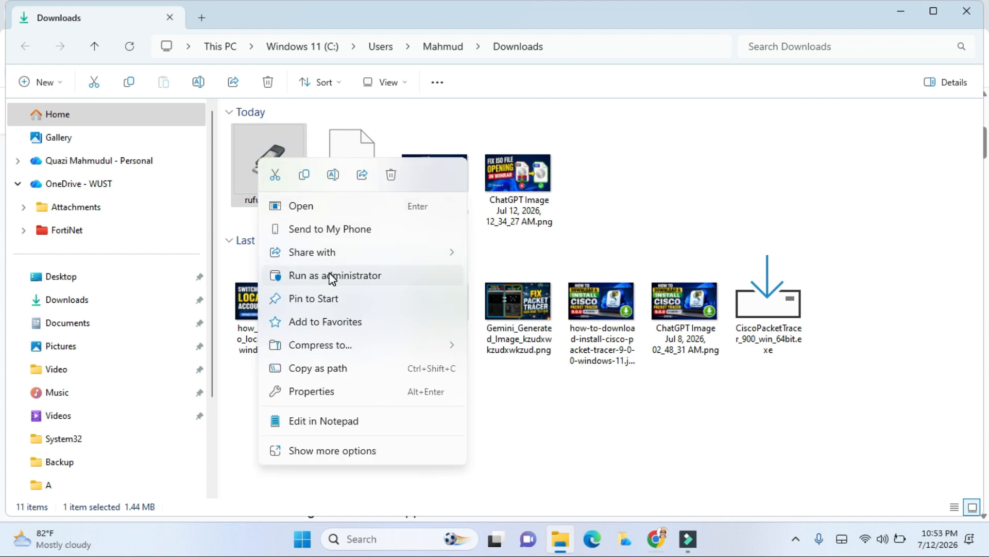
pyautogui.click(332, 276)
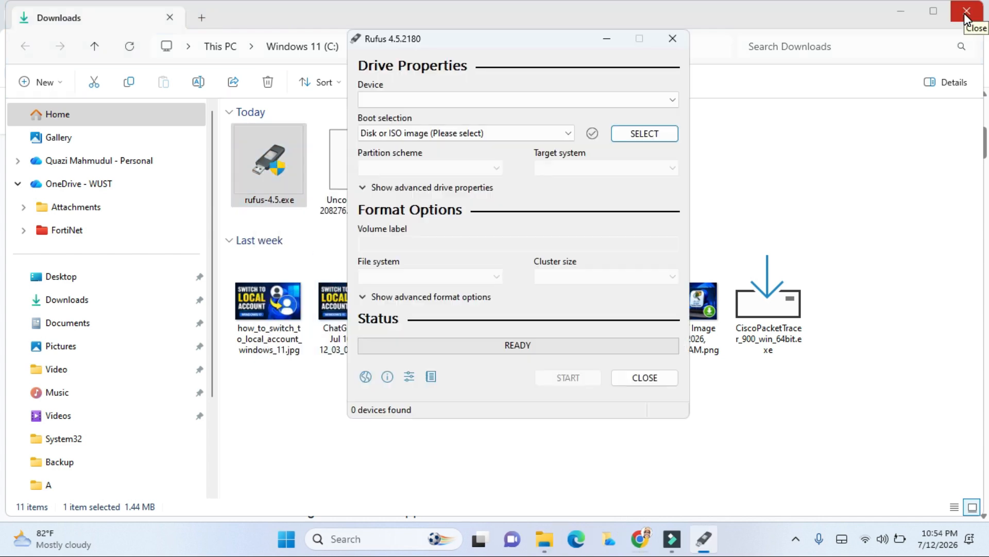
pyautogui.click(965, 16)
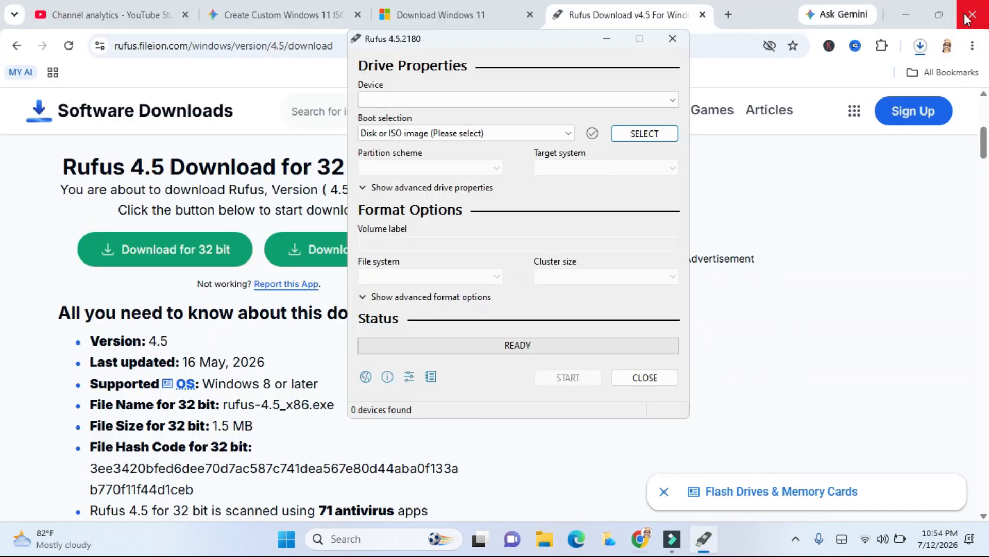
pyautogui.click(909, 14)
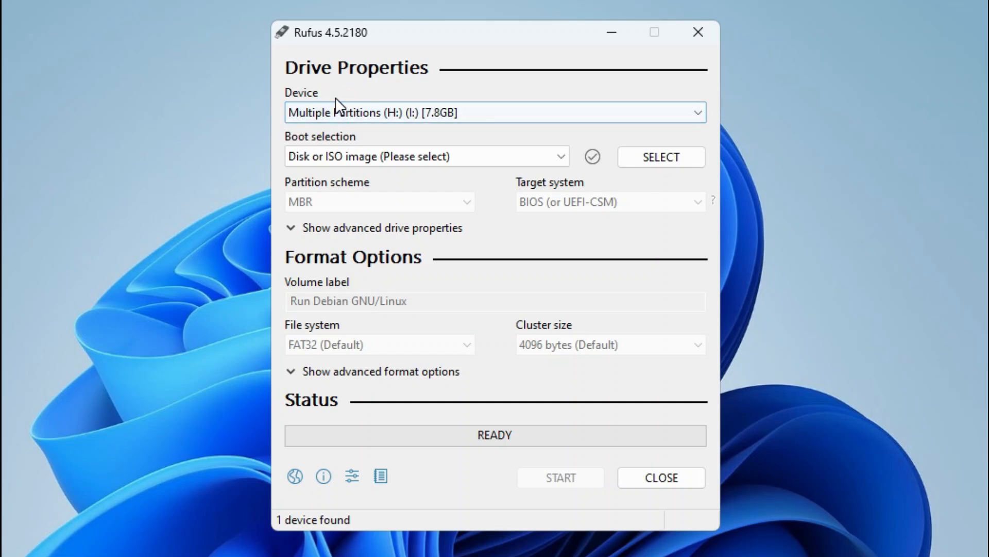
# Step: Keep the boot selection as Disk or ISO image and load Win11_22H2_English_x64v1.iso from USB Device (E:)
pyautogui.click(369, 156)
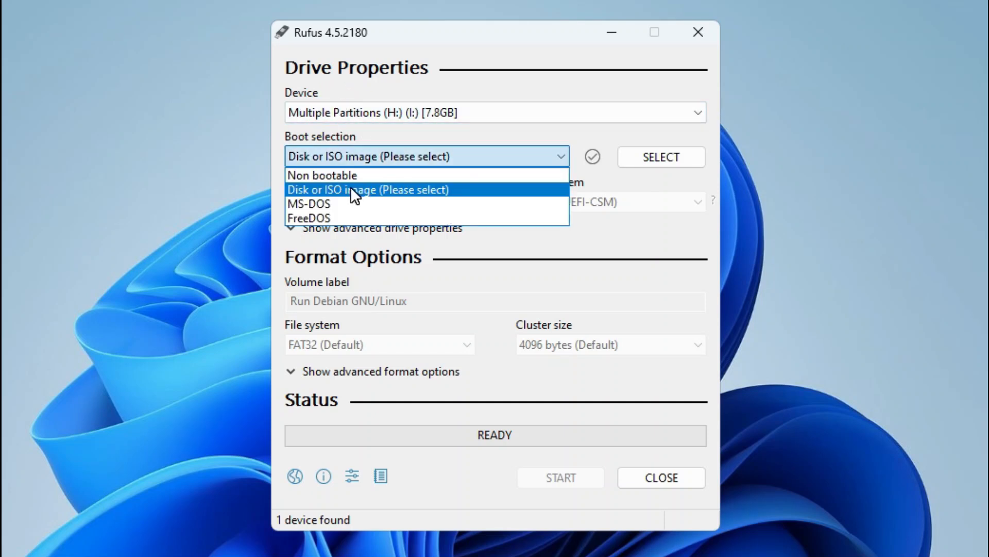
pyautogui.click(366, 188)
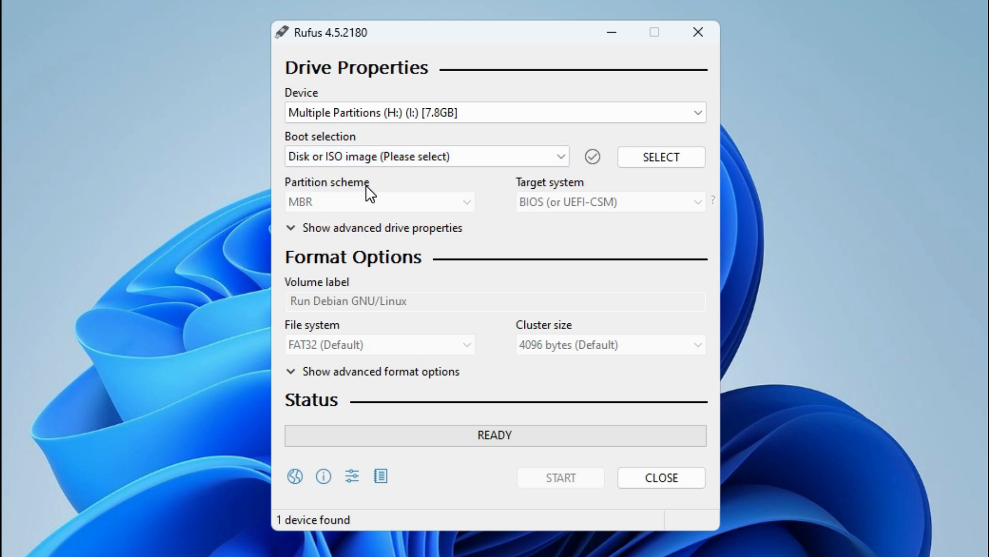
pyautogui.click(639, 154)
pyautogui.click(368, 326)
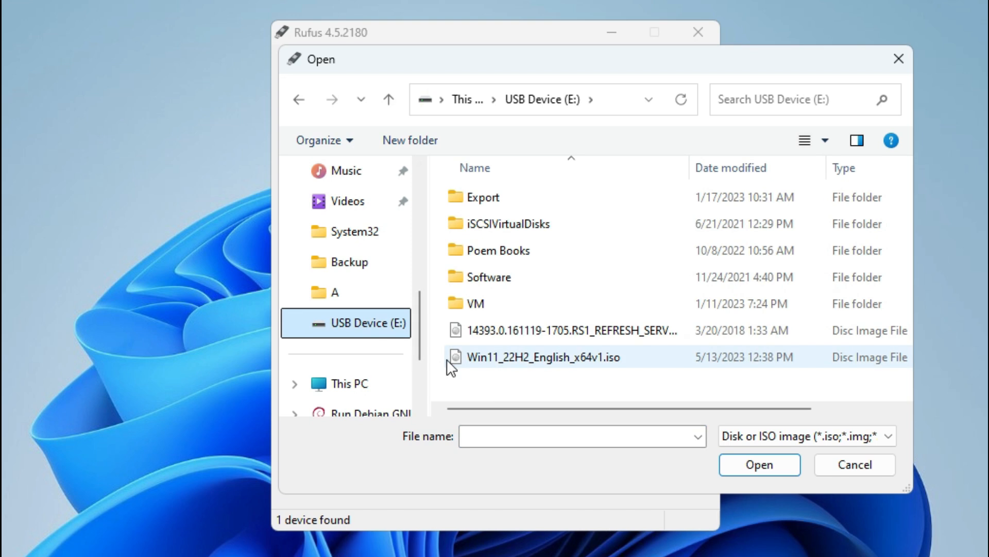
pyautogui.click(515, 359)
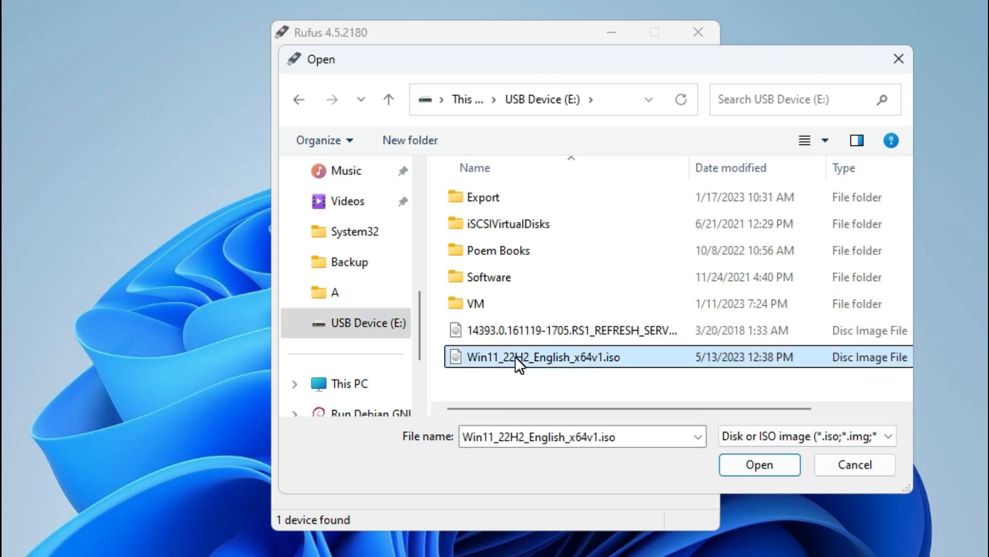
pyautogui.click(757, 466)
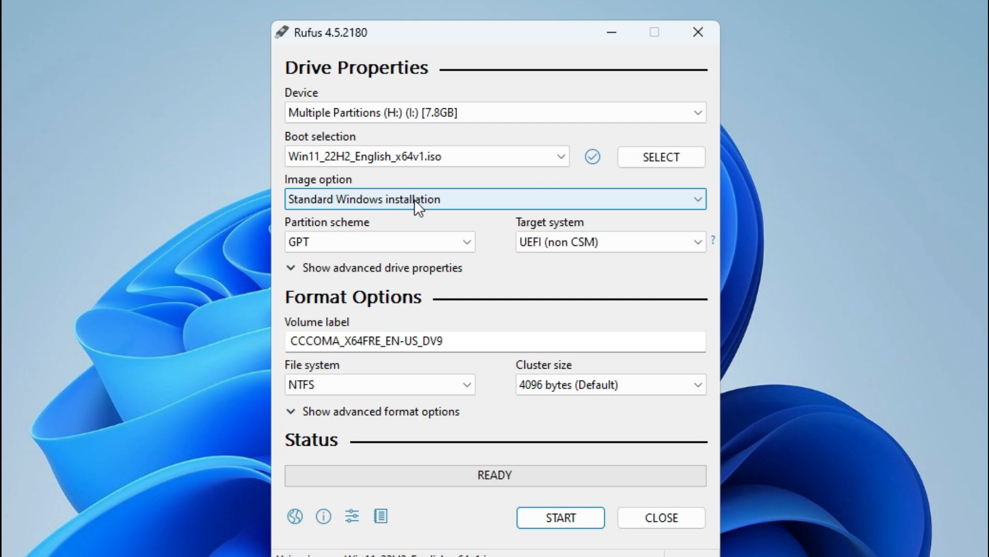
# Step: Switch the partition scheme to MBR and back to GPT
pyautogui.click(321, 238)
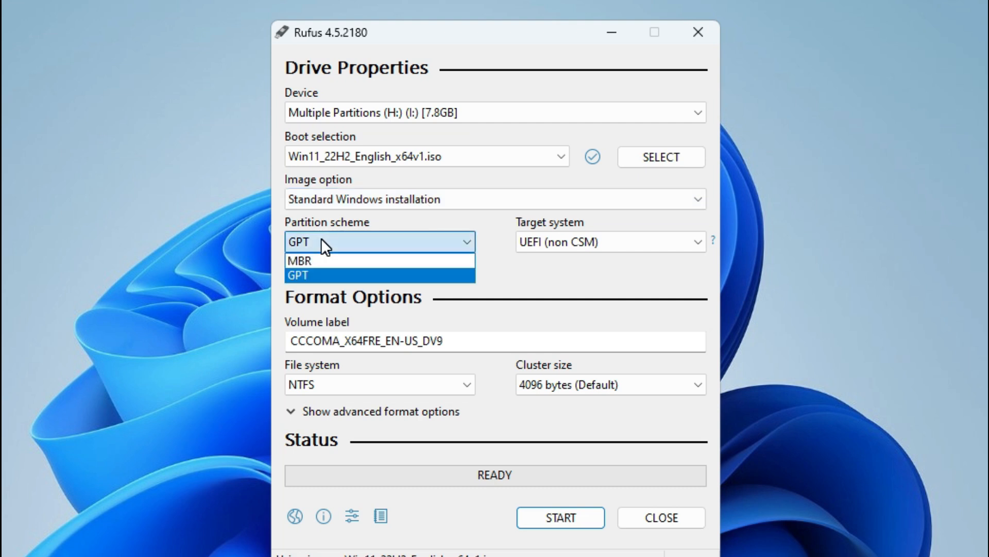
pyautogui.click(327, 258)
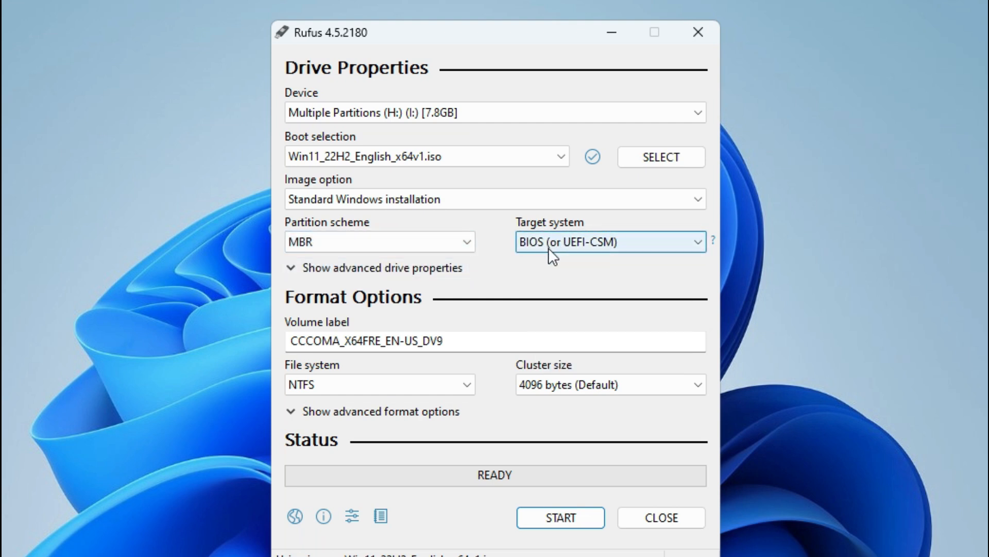
pyautogui.click(405, 252)
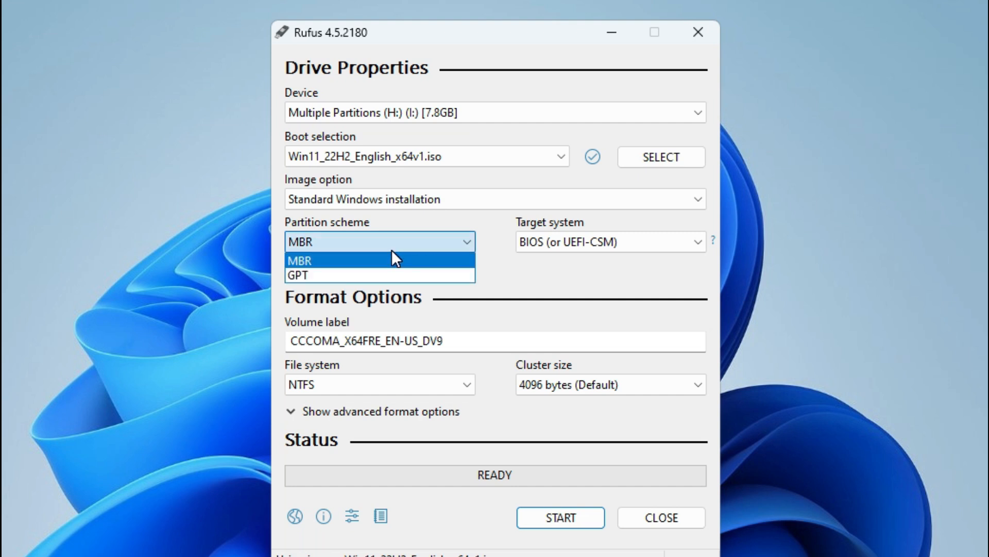
pyautogui.click(370, 273)
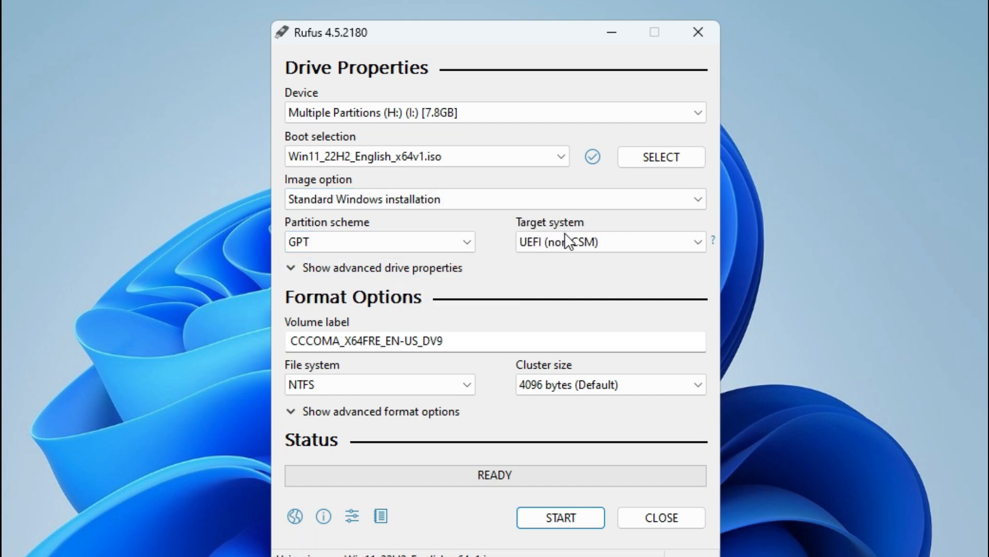
# Step: Start the drive creation and customize the Windows installation with a local account under the prefilled username, data collection disabled and BitLocker automatic device encryption disabled
pyautogui.moveTo(444, 340); pyautogui.dragTo(290, 340)
pyautogui.click(549, 518)
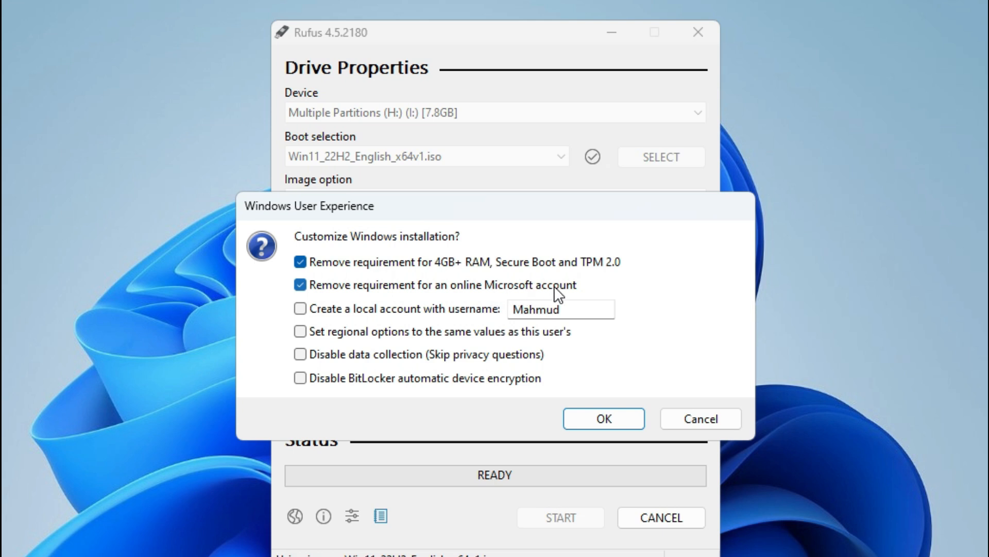
pyautogui.click(301, 308)
pyautogui.doubleClick(577, 309)
pyautogui.click(577, 310)
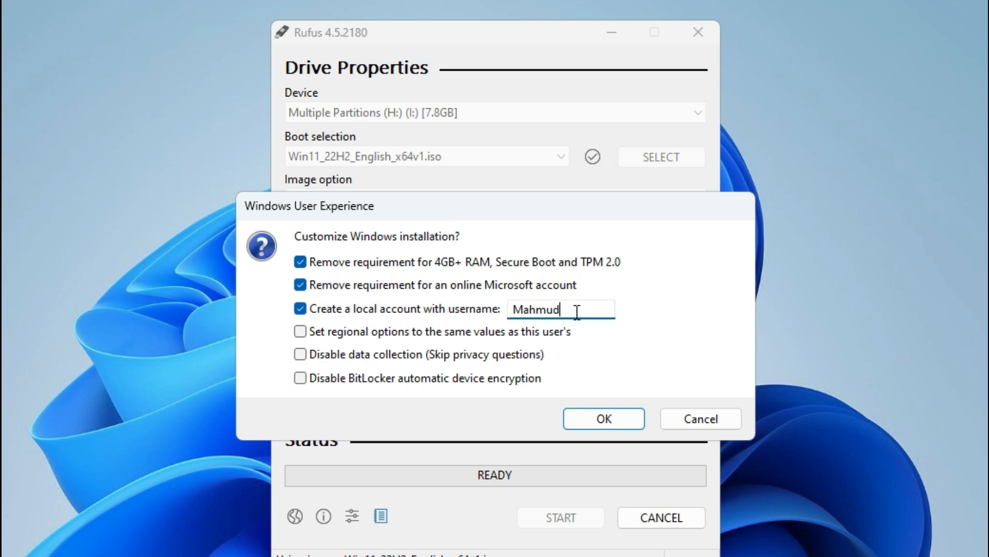
pyautogui.moveTo(571, 309); pyautogui.dragTo(514, 307)
pyautogui.click(301, 355)
pyautogui.click(301, 377)
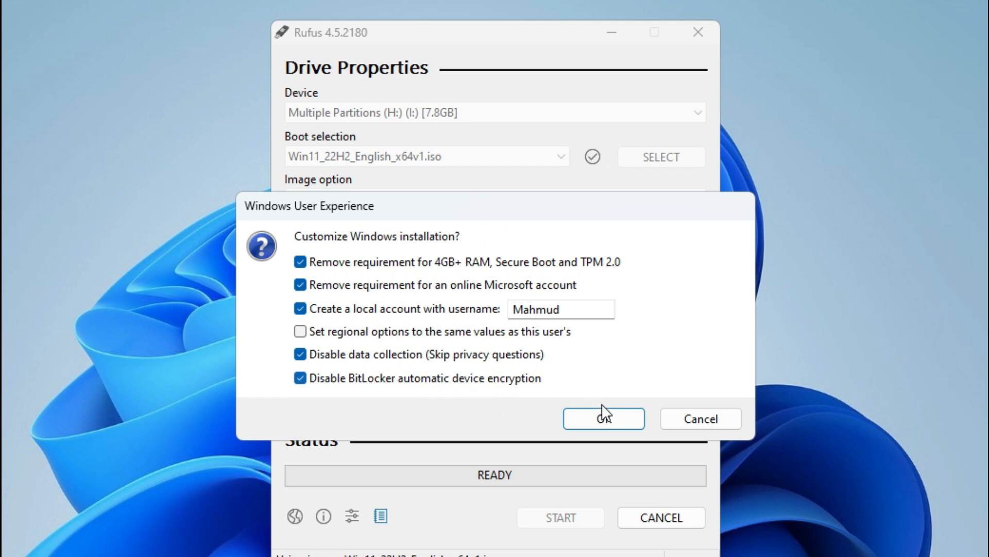
# Step: Accept the installation options and confirm erasing all data and partitions on the 7.8 GB USB device to write the bootable drive
pyautogui.click(609, 420)
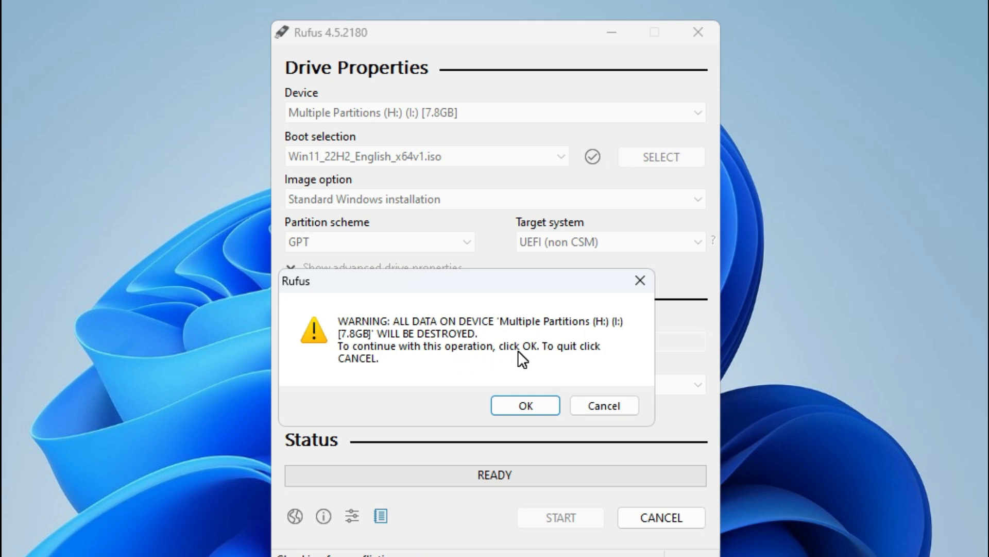
pyautogui.click(520, 401)
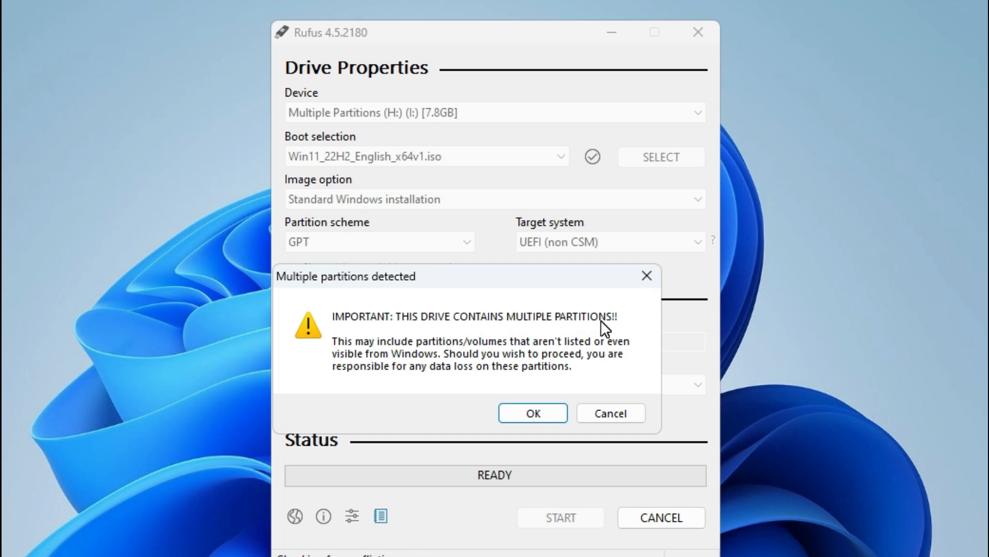
pyautogui.click(527, 406)
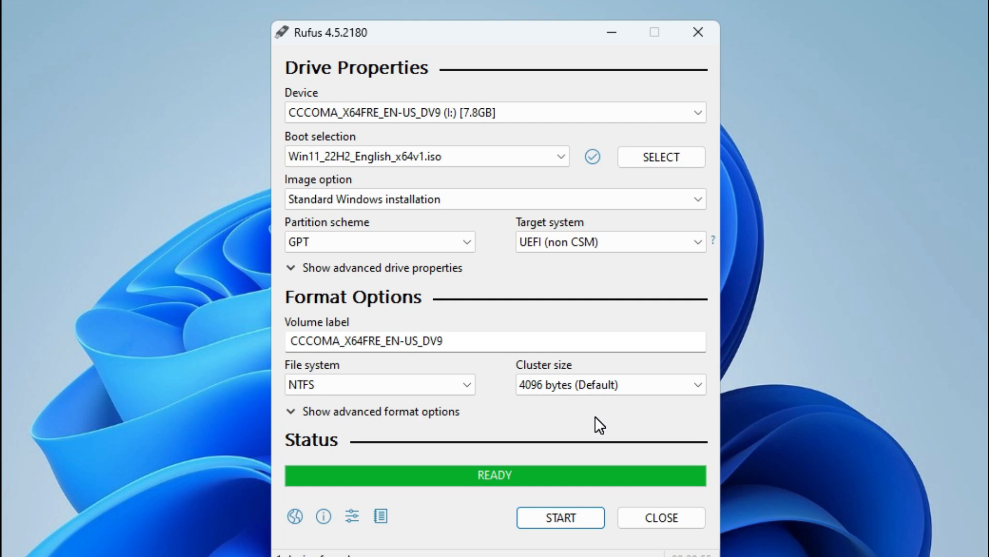
# Step: Close Rufus and open the CCCOMA_X64FRE_EN-US_DV9 (I:) drive in File Explorer to check its files
pyautogui.click(663, 517)
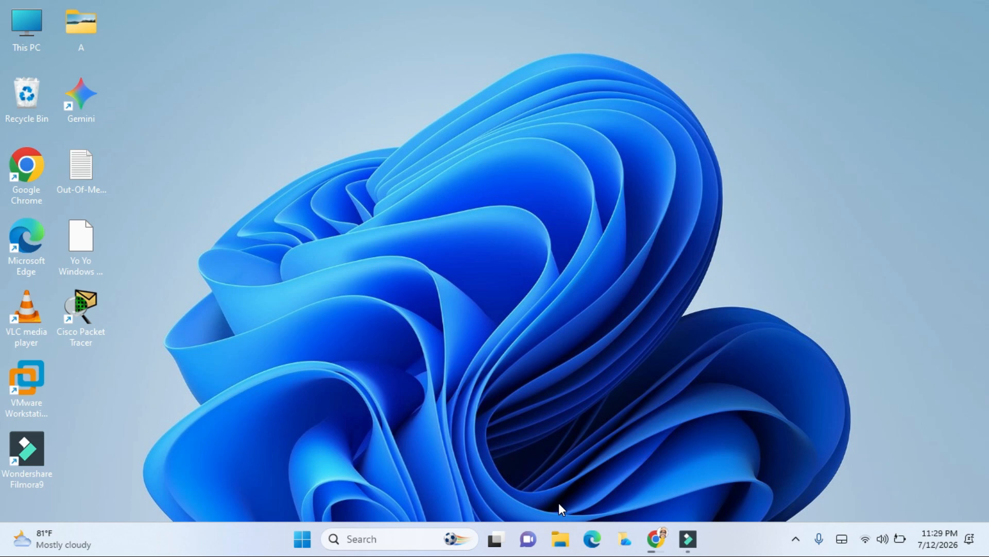
pyautogui.click(560, 539)
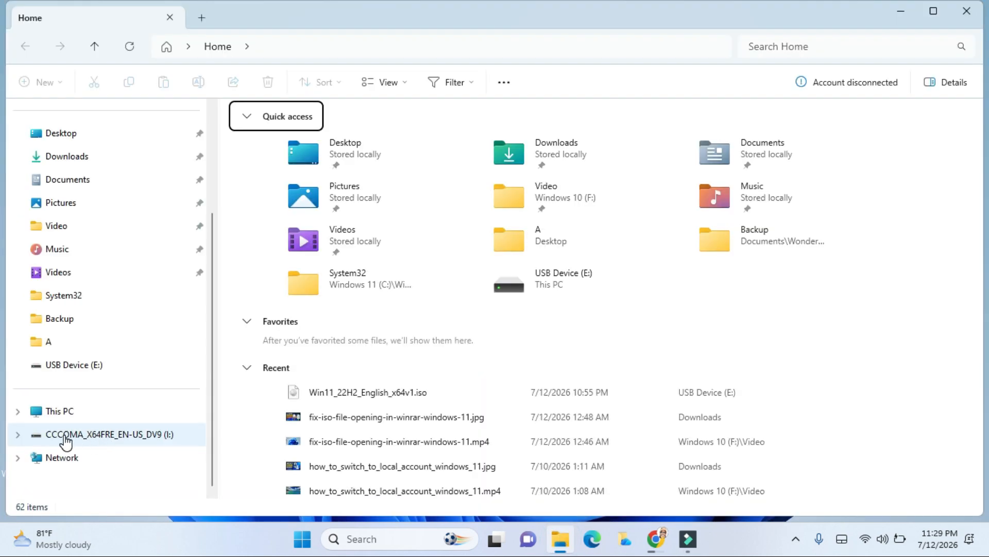
pyautogui.click(88, 439)
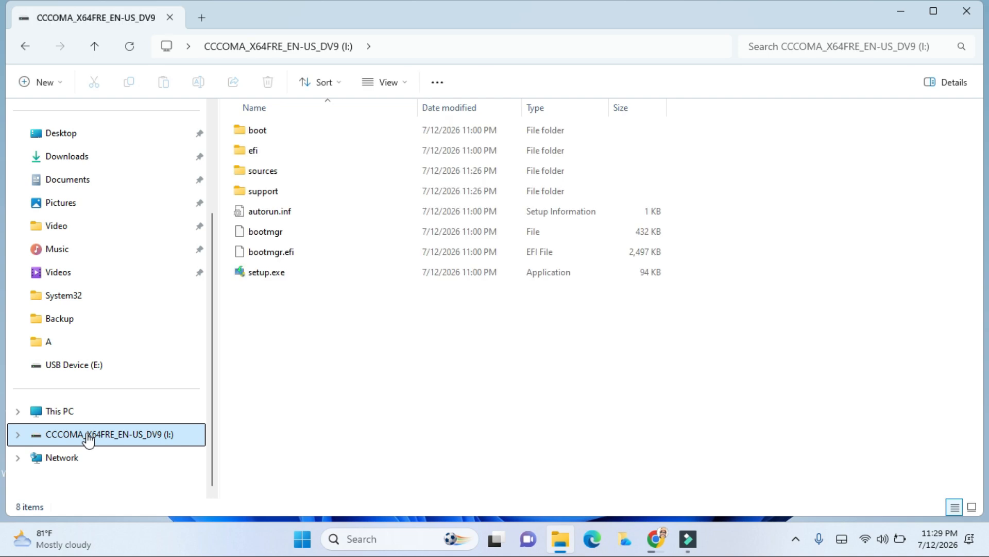